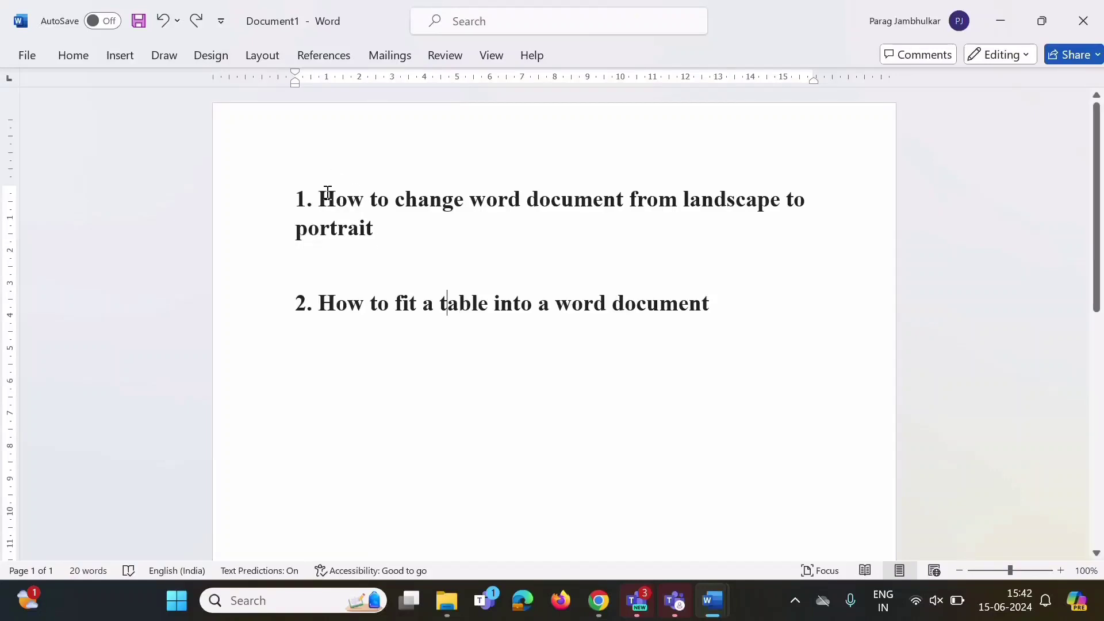
Highlight both Document1 headings, then switch to the DS_MTech curriculum document window.
{"action": "left_click_drag", "start_coordinate": [320, 198], "coordinate": [505, 257]}
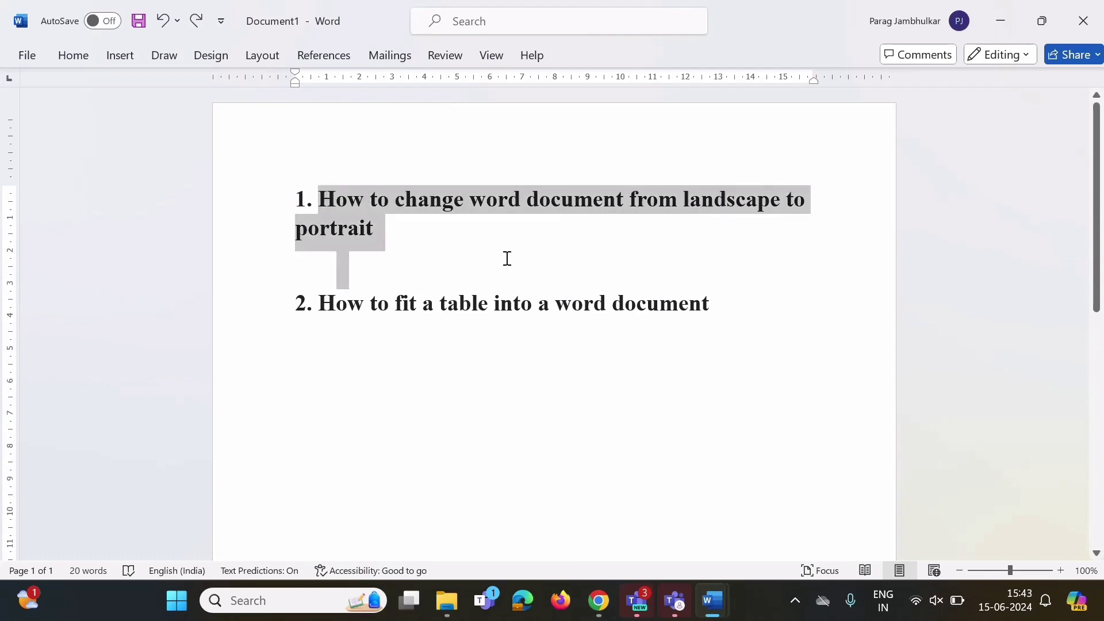
{"action": "left_click_drag", "start_coordinate": [321, 303], "coordinate": [712, 300]}
{"action": "mouse_move", "coordinate": [712, 615]}
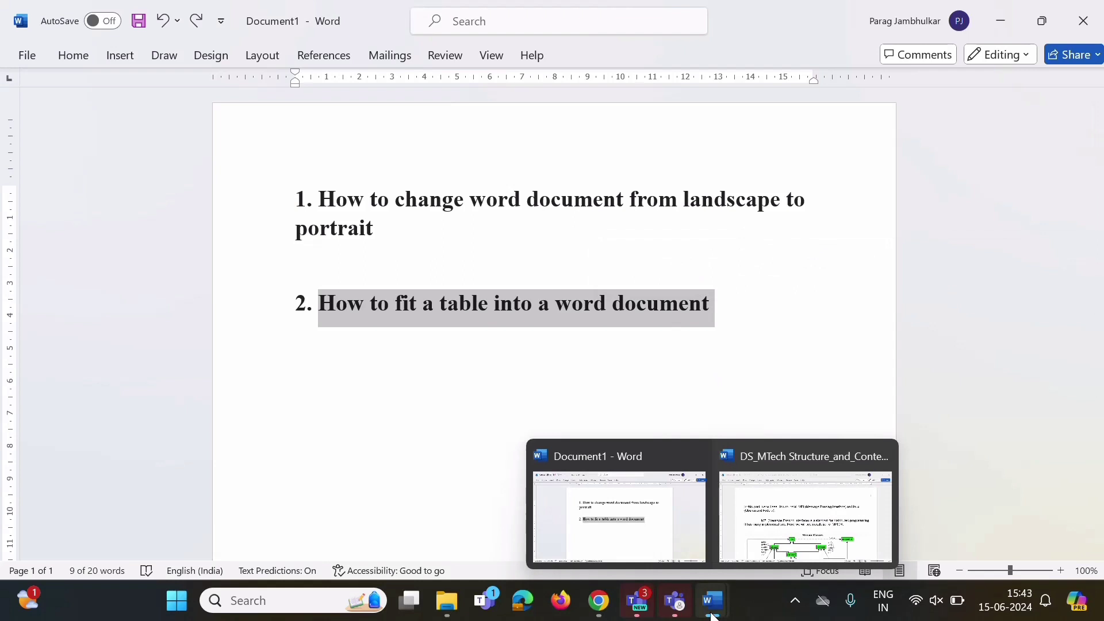
{"action": "left_click", "coordinate": [764, 533]}
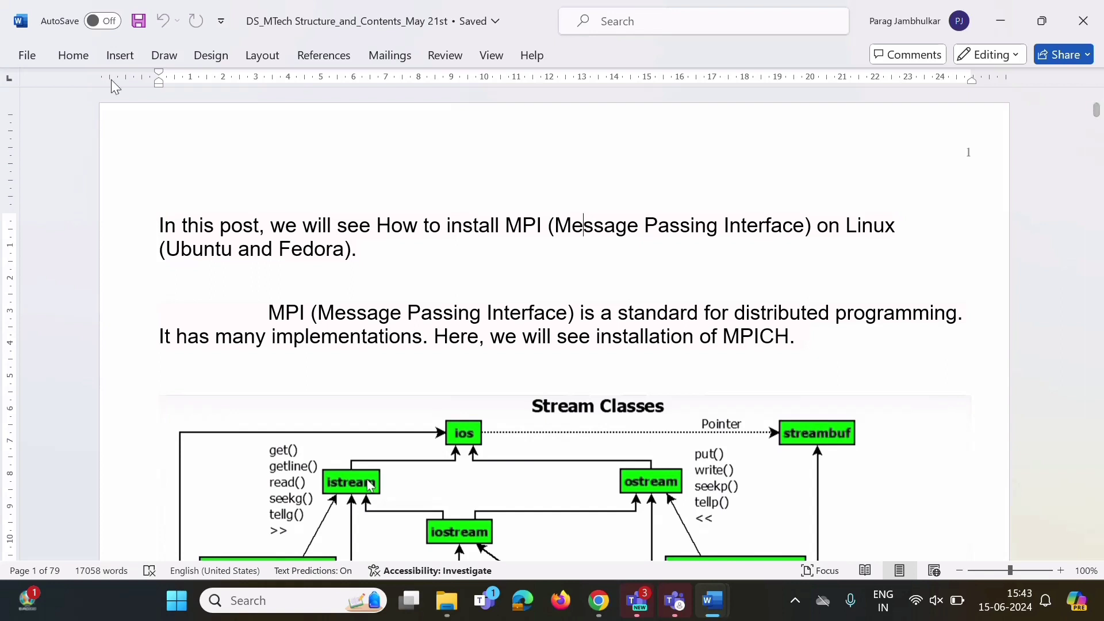
Change the curriculum document's page orientation from landscape to portrait.
{"action": "left_click", "coordinate": [265, 57]}
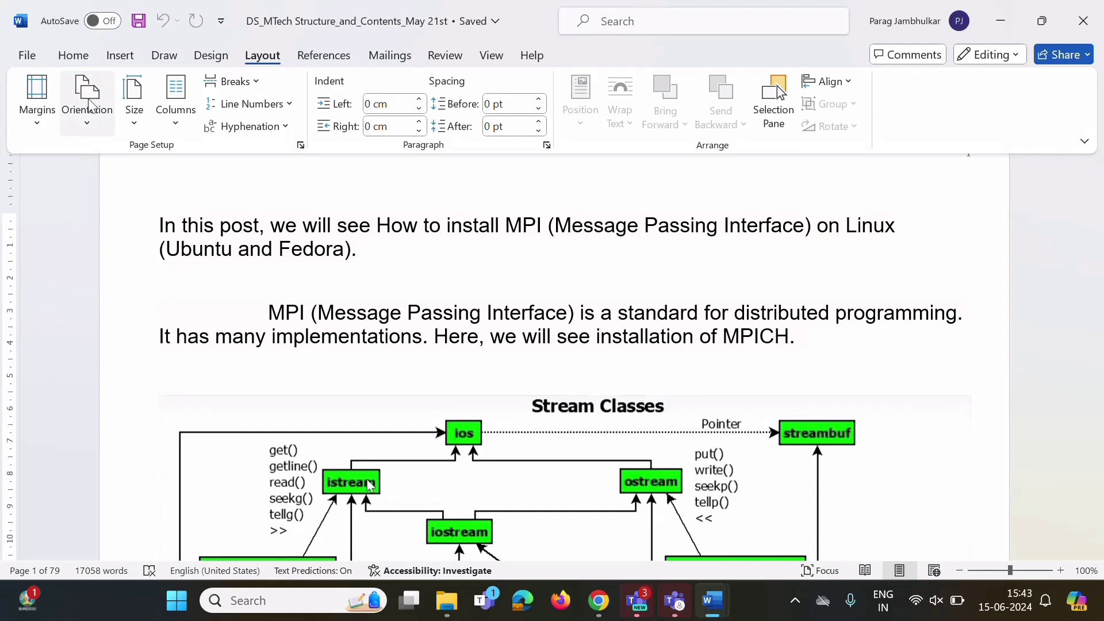
{"action": "left_click", "coordinate": [234, 279]}
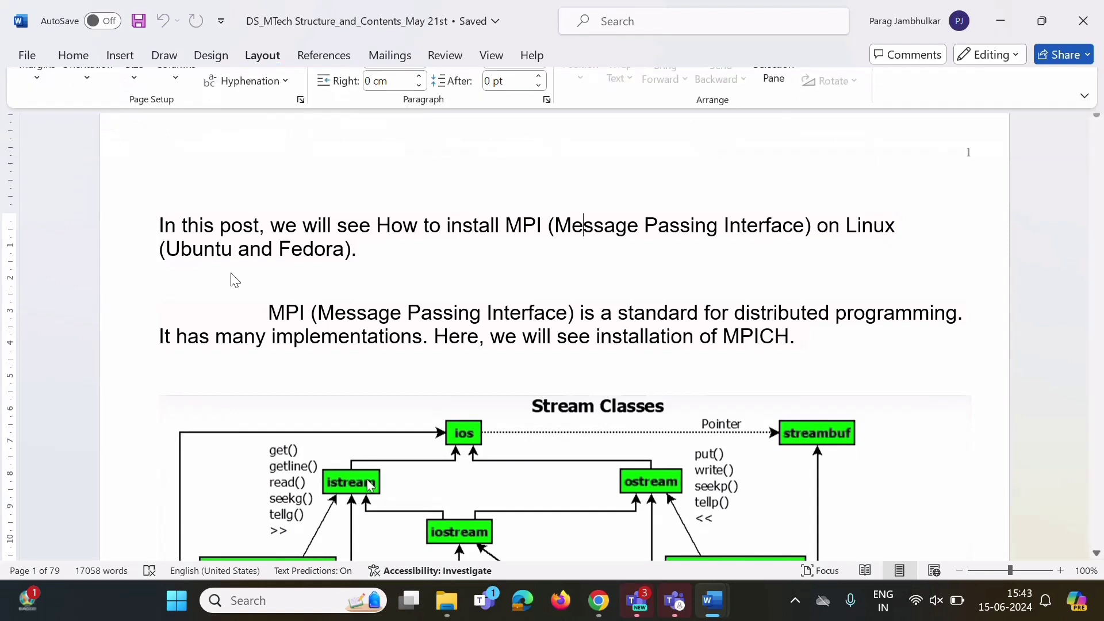
{"action": "left_click", "coordinate": [264, 60]}
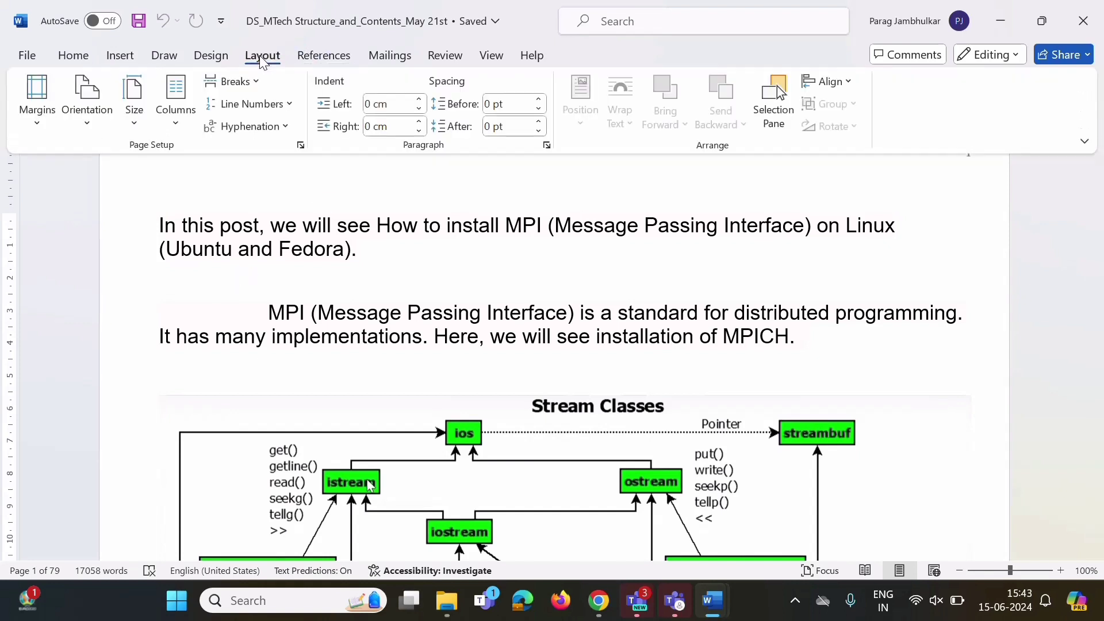
{"action": "left_click", "coordinate": [89, 127]}
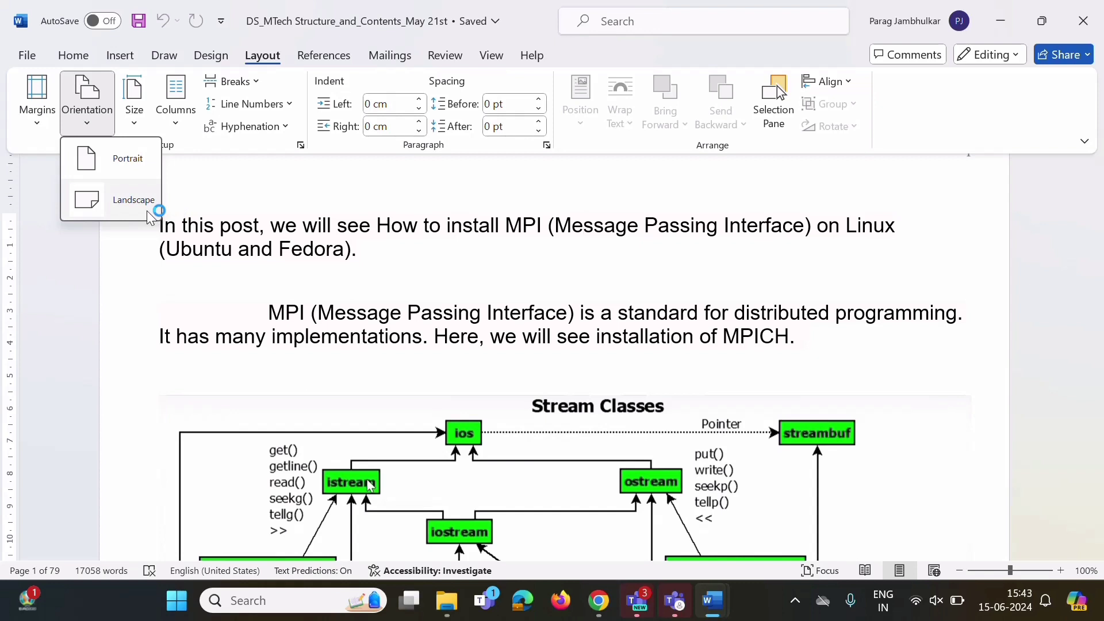
{"action": "left_click", "coordinate": [119, 164]}
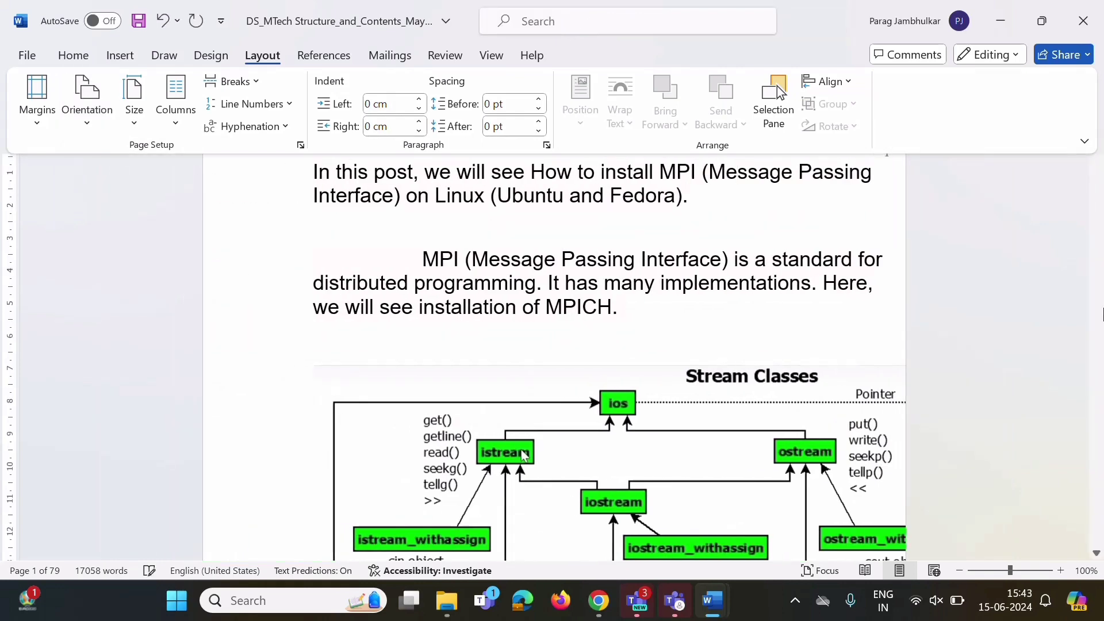
{"action": "left_click", "coordinate": [970, 339]}
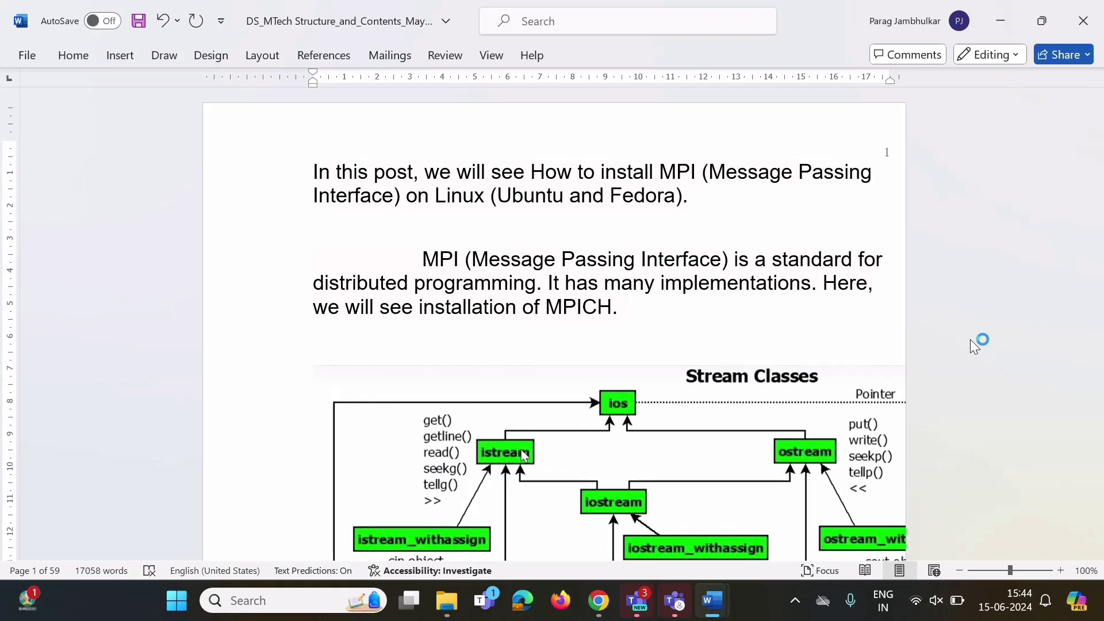
Apply the Narrow margin preset, 1.27 cm on every side, cutting the document to 58 pages.
{"action": "left_click", "coordinate": [270, 57]}
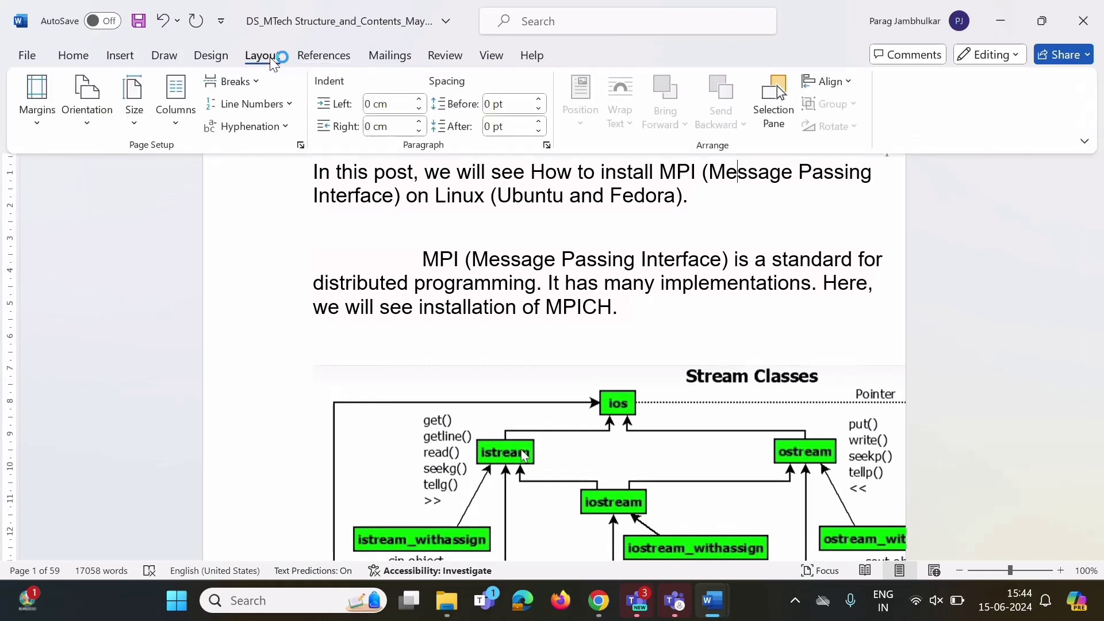
{"action": "left_click", "coordinate": [38, 123]}
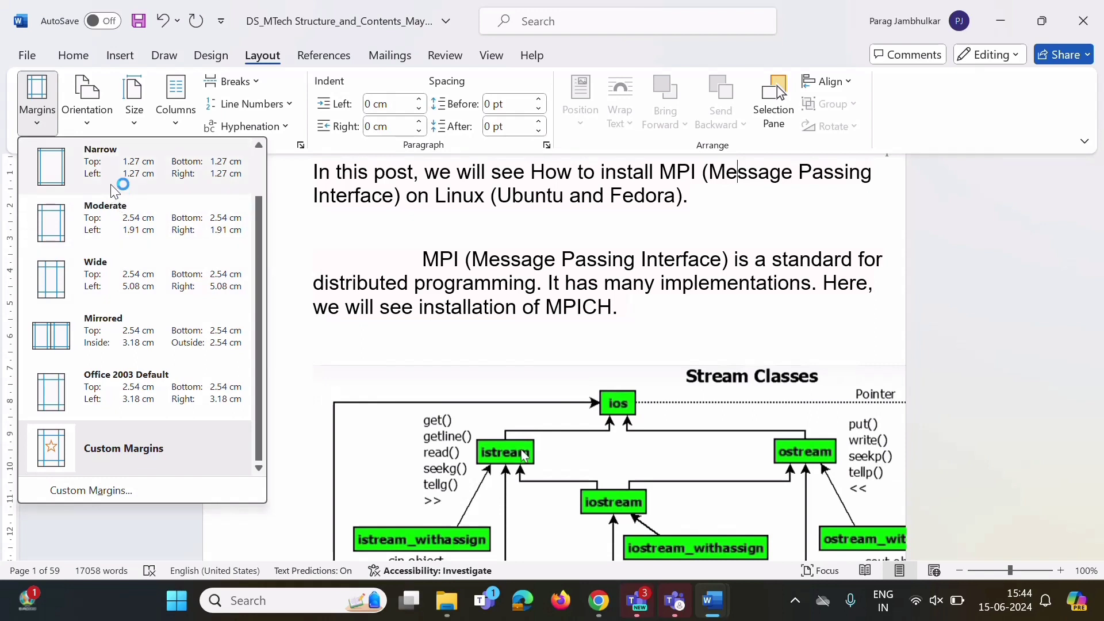
{"action": "left_click", "coordinate": [121, 165]}
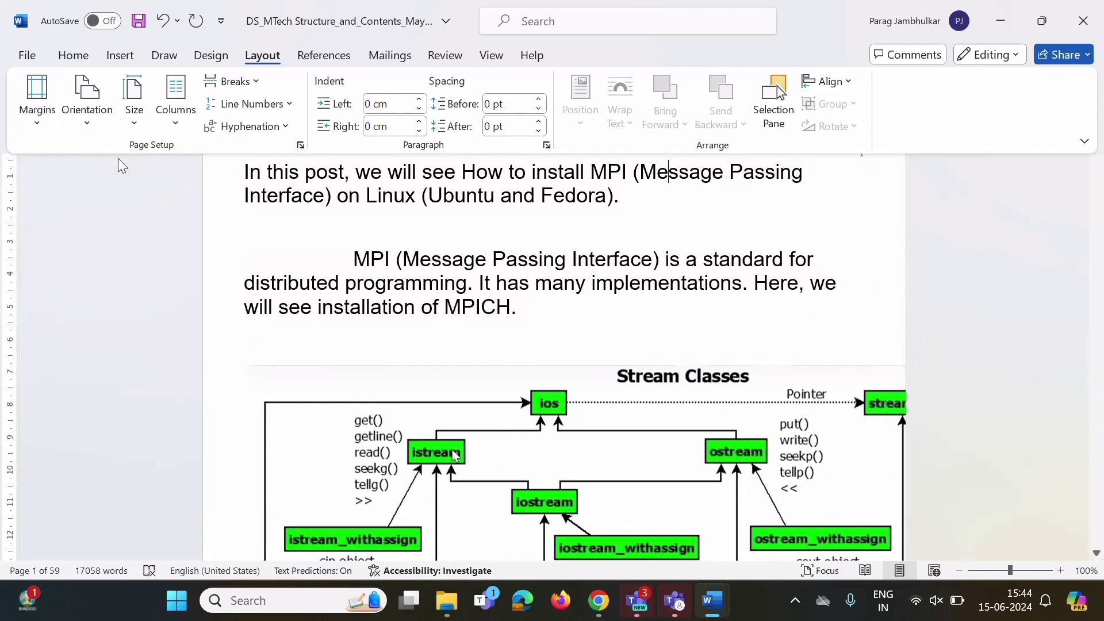
{"action": "left_click", "coordinate": [245, 168]}
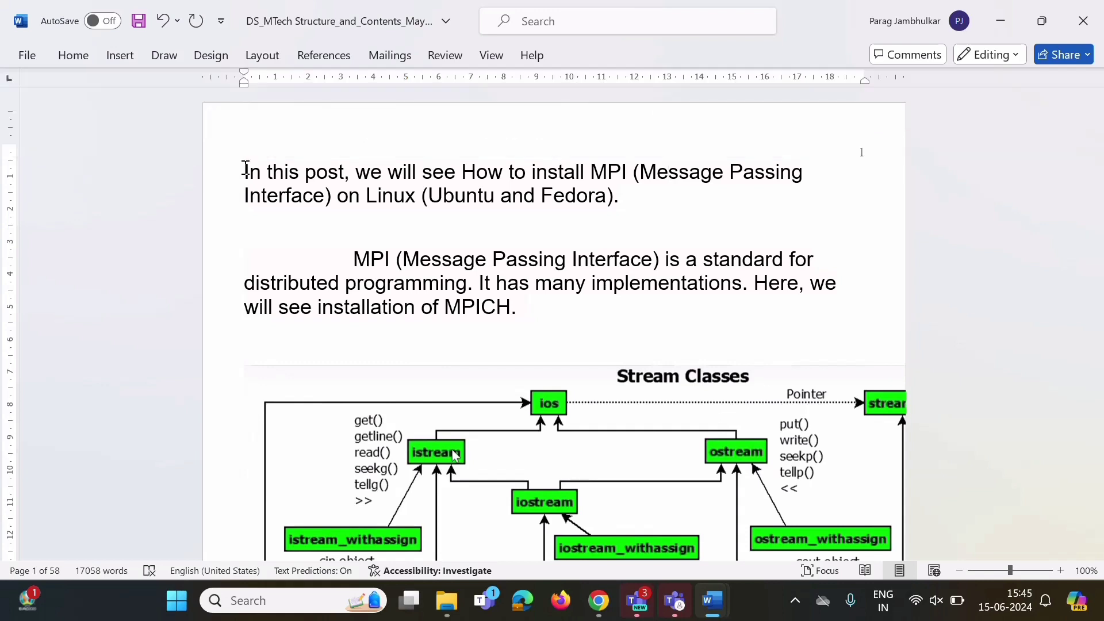
Shrink the Stream Classes diagram from its corner, then widen and heighten it within the margins.
{"action": "left_click_drag", "start_coordinate": [245, 168], "coordinate": [534, 305]}
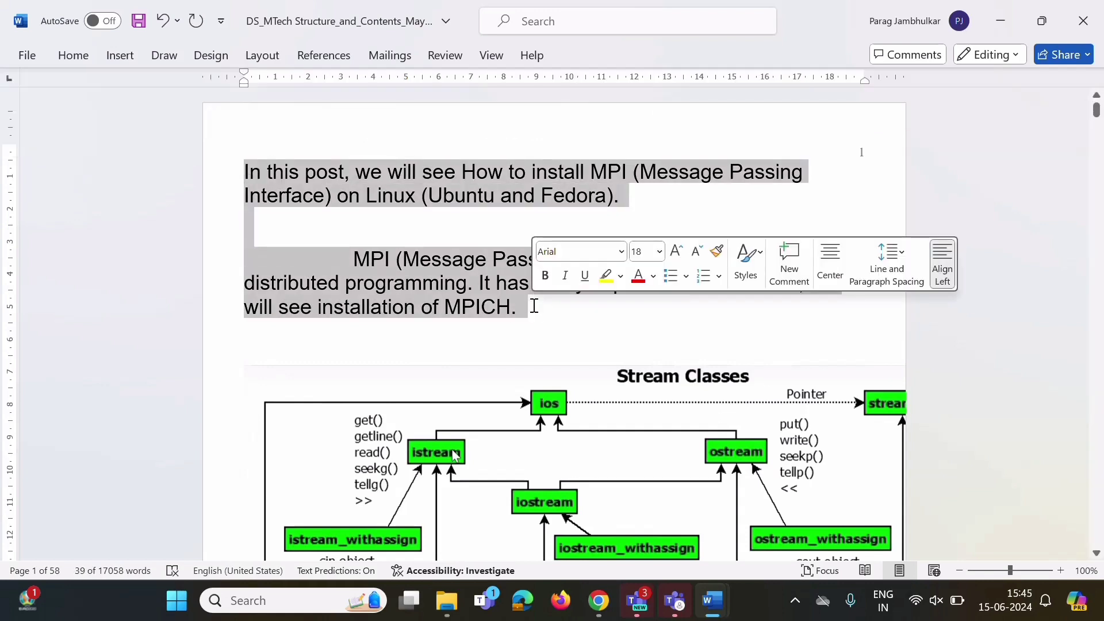
{"action": "left_click", "coordinate": [575, 402]}
{"action": "left_click_drag", "start_coordinate": [1096, 109], "coordinate": [1098, 119]}
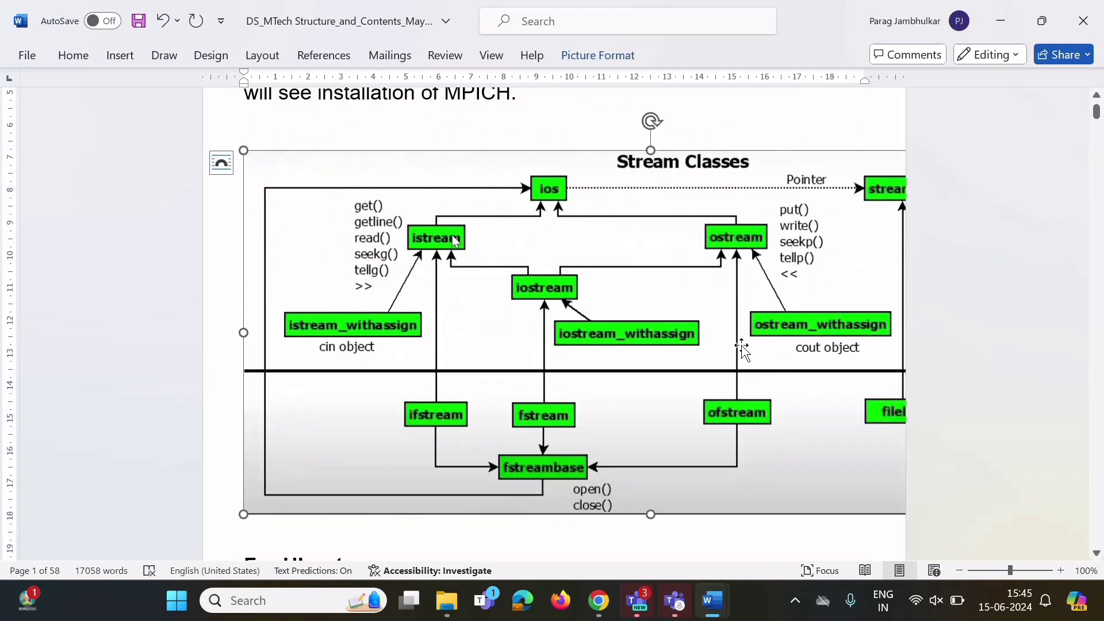
{"action": "key", "text": "ctrl+z"}
{"action": "left_click_drag", "start_coordinate": [242, 148], "coordinate": [437, 210]}
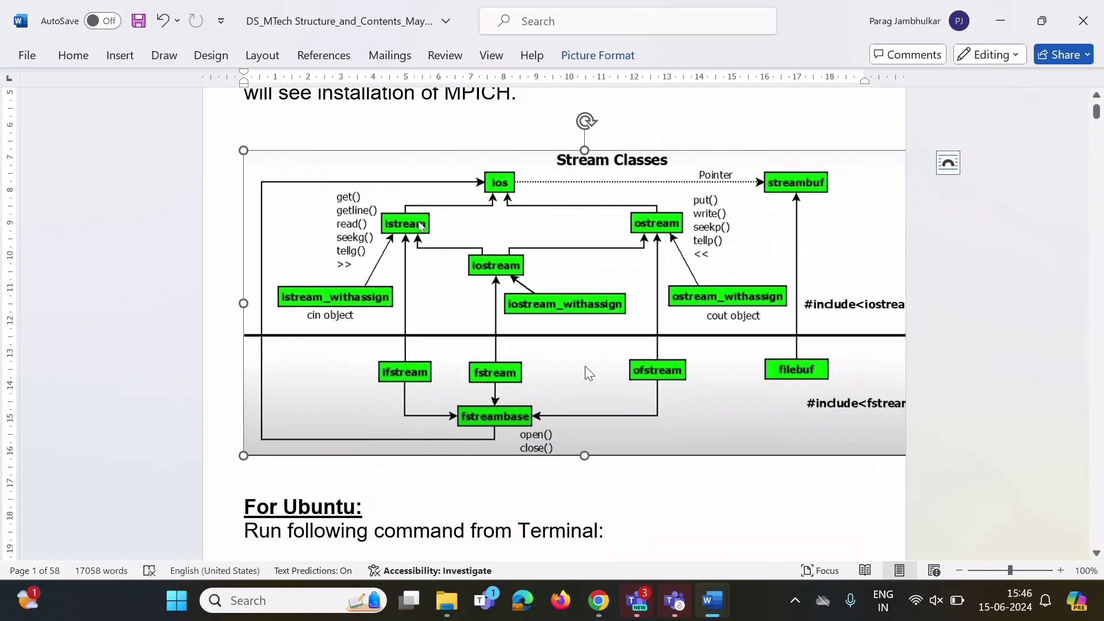
{"action": "left_click_drag", "start_coordinate": [241, 149], "coordinate": [371, 210]}
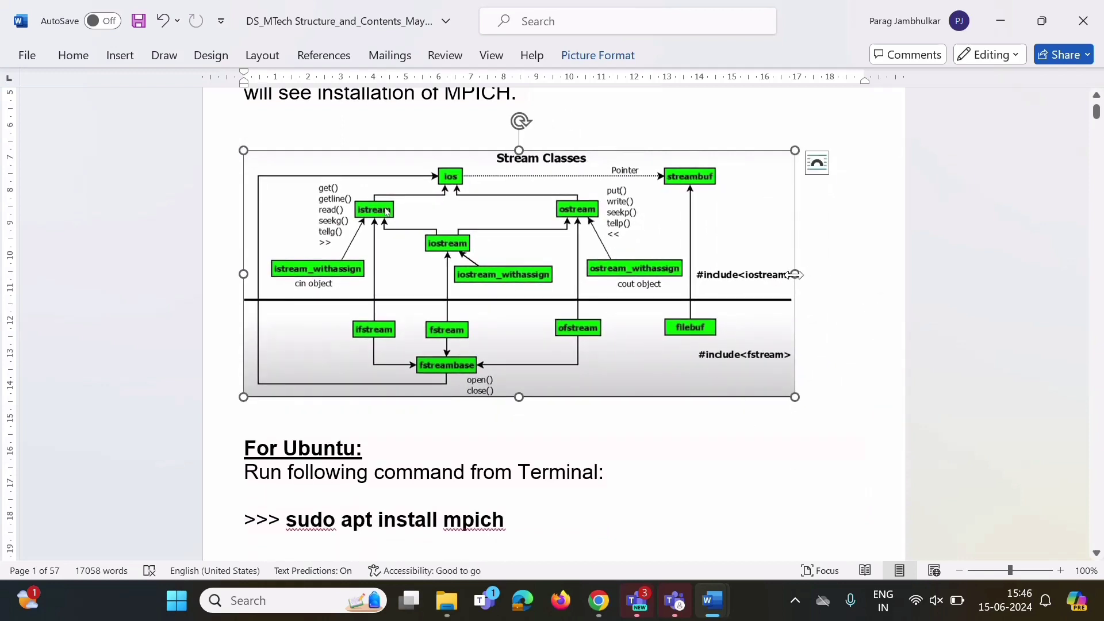
{"action": "left_click_drag", "start_coordinate": [795, 274], "coordinate": [875, 274]}
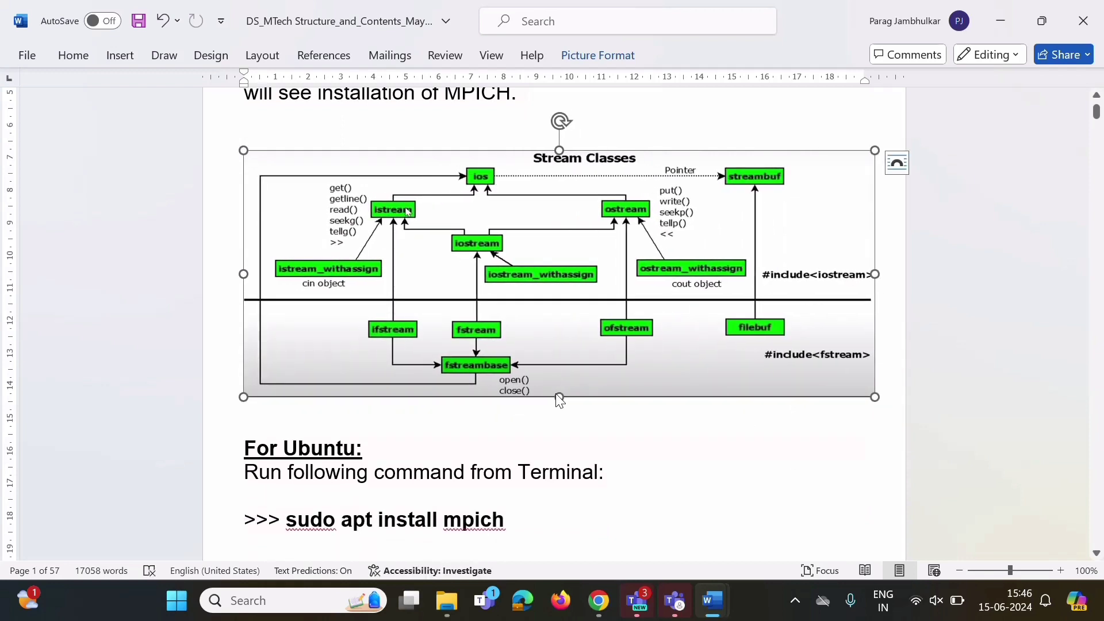
{"action": "left_click_drag", "start_coordinate": [559, 396], "coordinate": [554, 438]}
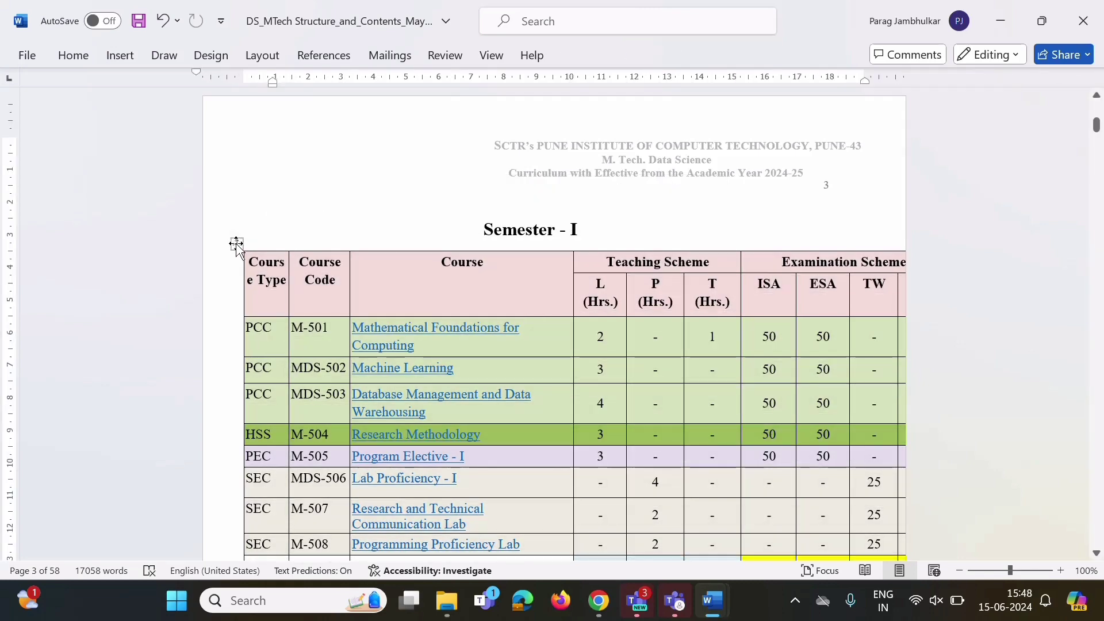
Apply AutoFit Window to the Semester I table so its columns through Credits fit the page.
{"action": "left_click", "coordinate": [237, 244]}
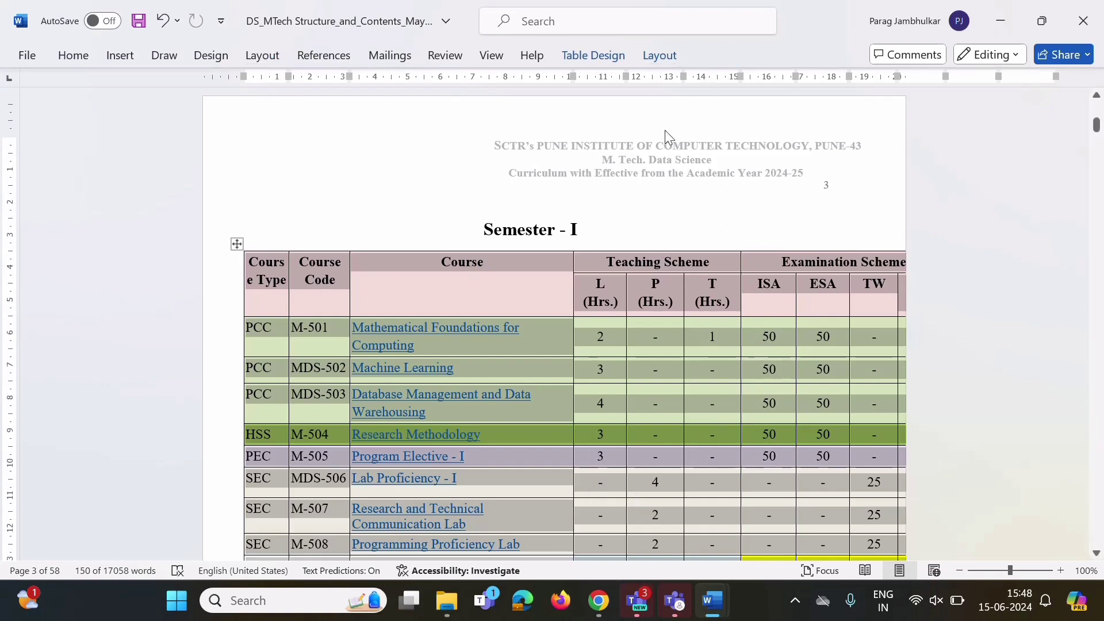
{"action": "left_click", "coordinate": [661, 59]}
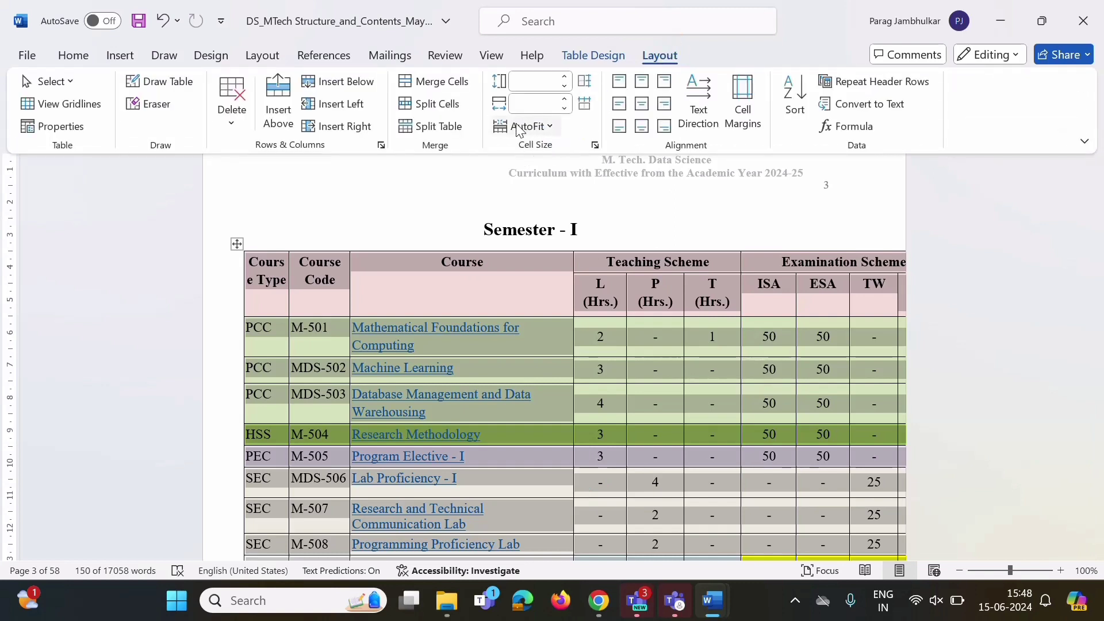
{"action": "left_click", "coordinate": [550, 127]}
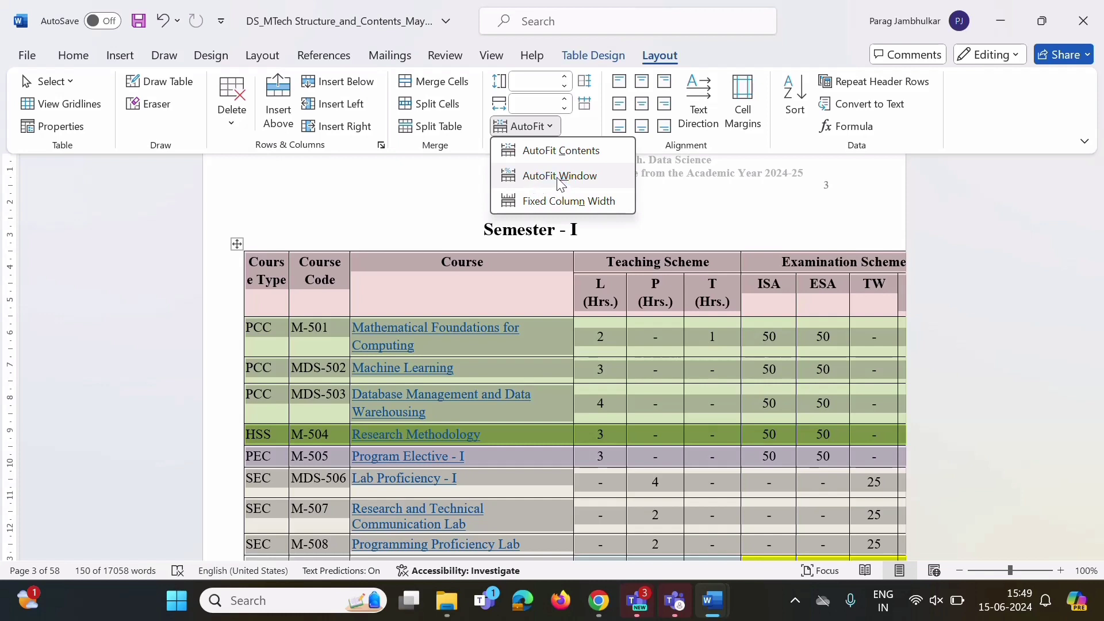
{"action": "left_click", "coordinate": [572, 178]}
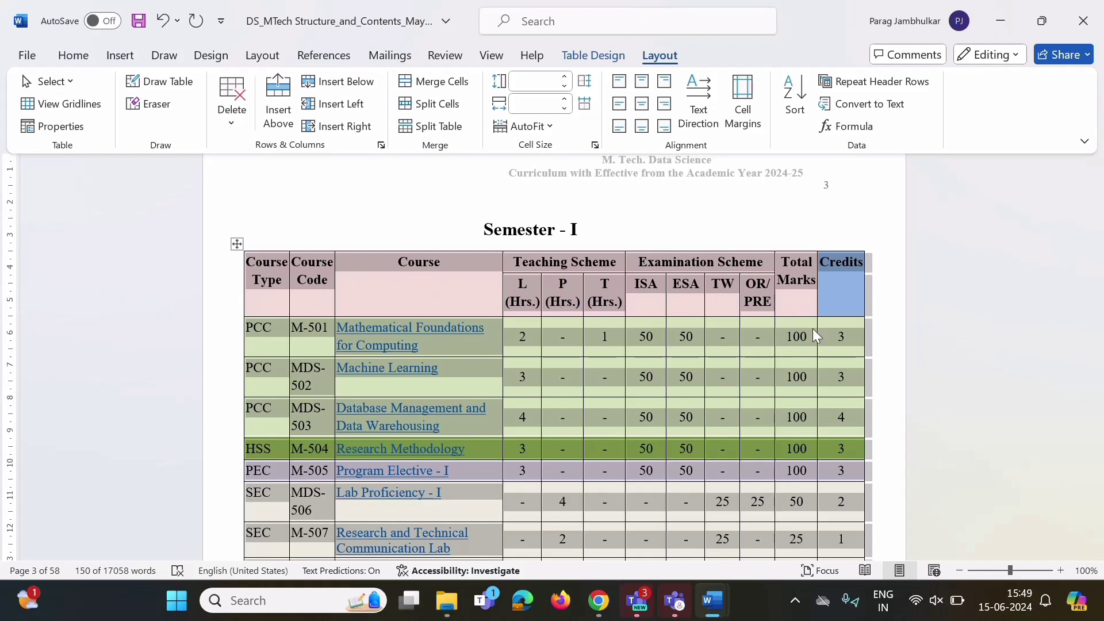
{"action": "key", "text": "ctrl+F1"}
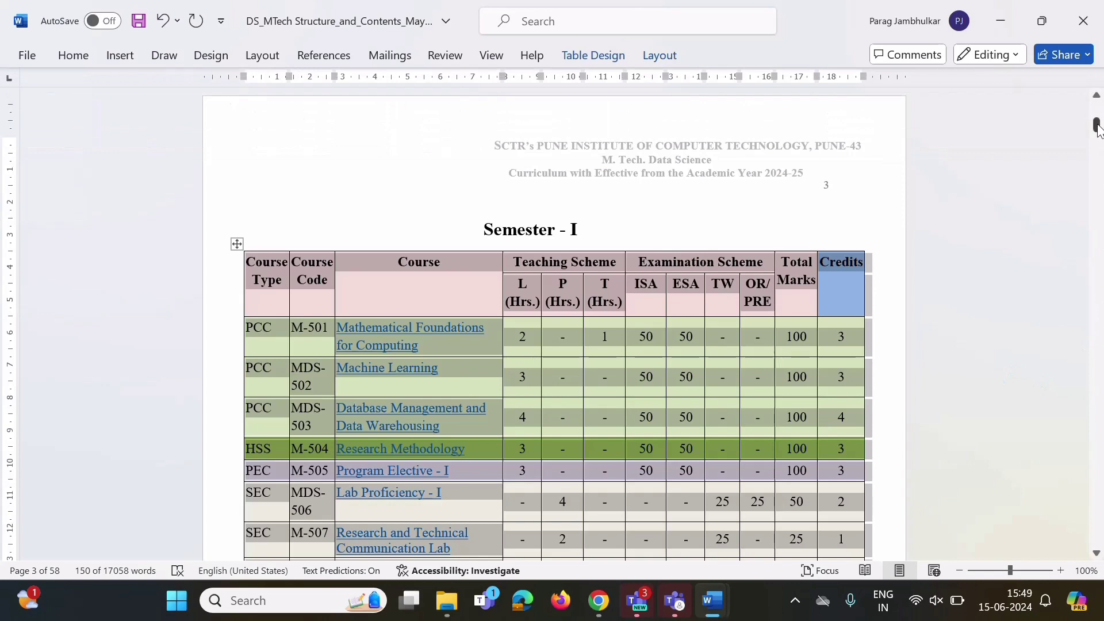
{"action": "left_click_drag", "start_coordinate": [1096, 125], "coordinate": [1098, 133]}
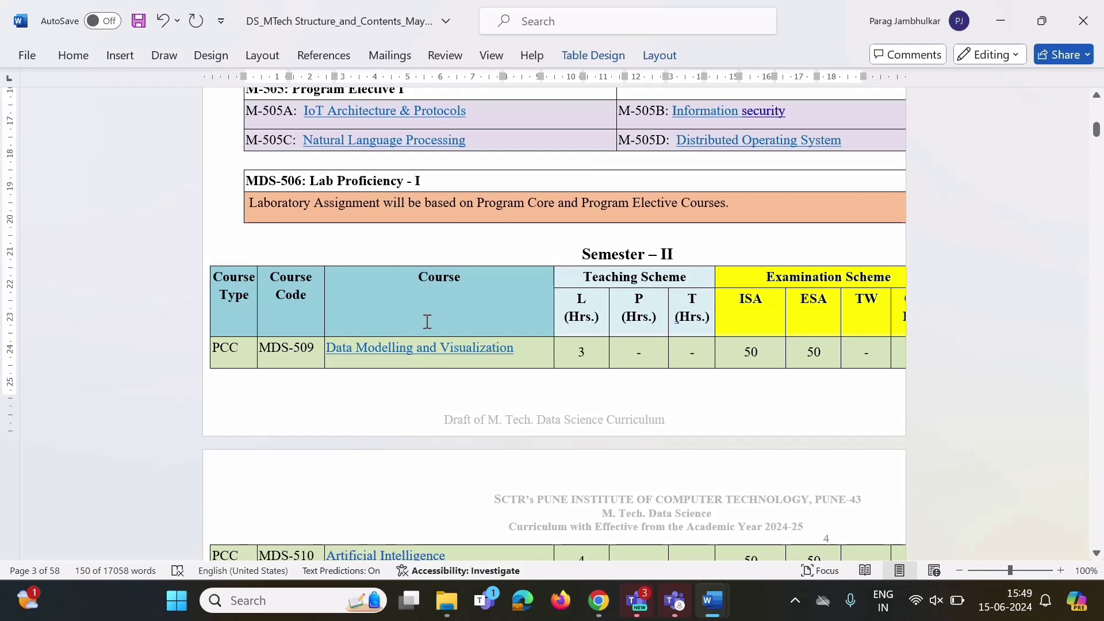
Apply AutoFit Window to the Semester II table so all its examination columns fit the page.
{"action": "left_click", "coordinate": [202, 259]}
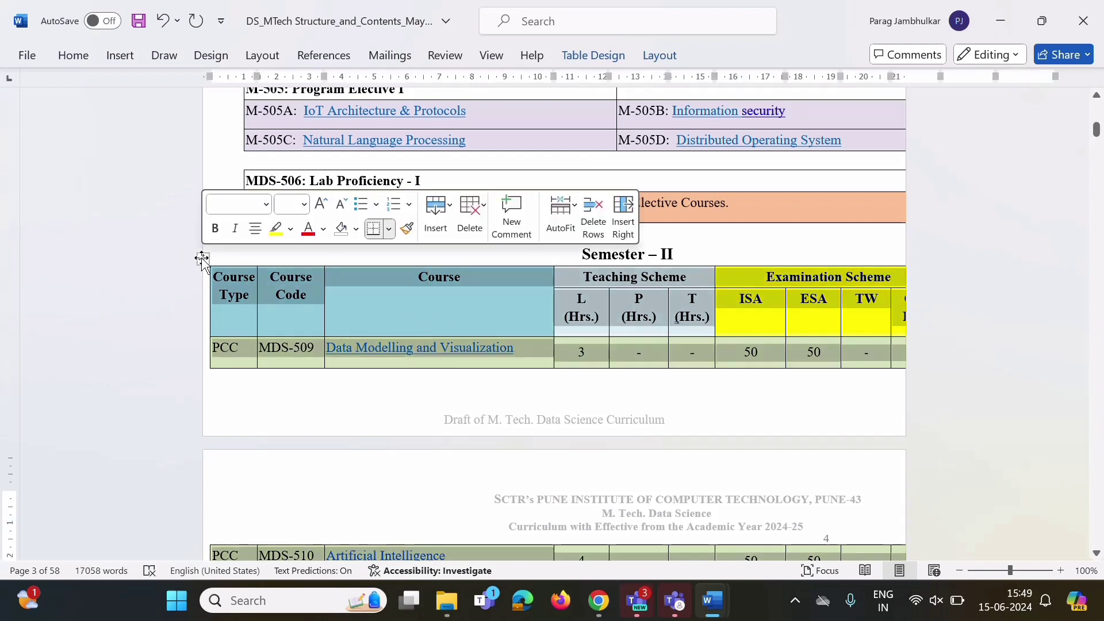
{"action": "left_click", "coordinate": [659, 57]}
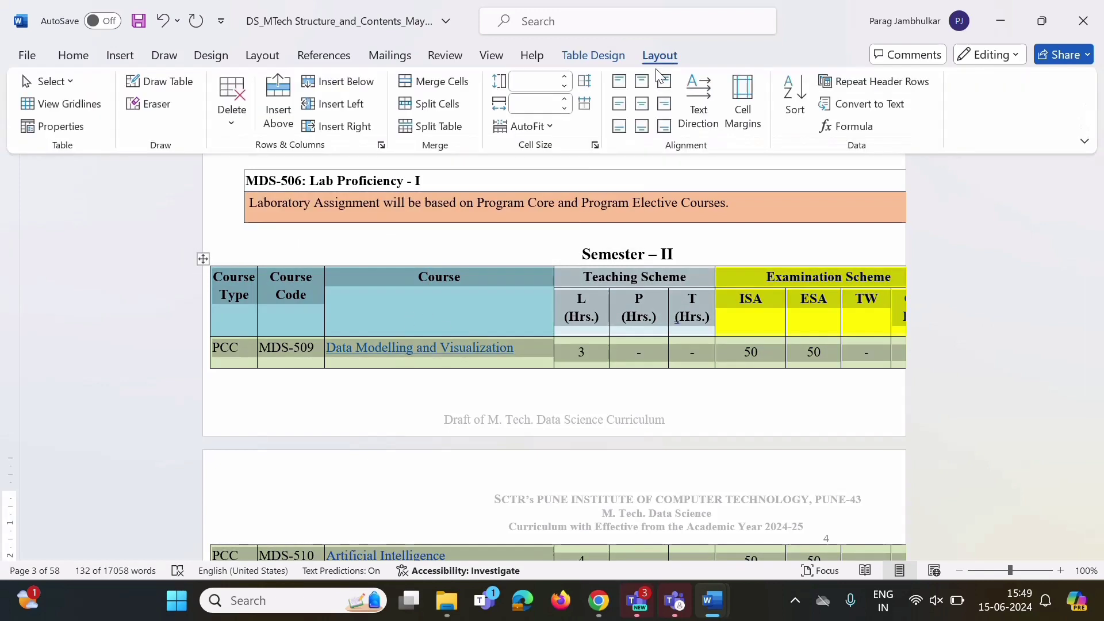
{"action": "left_click", "coordinate": [549, 127]}
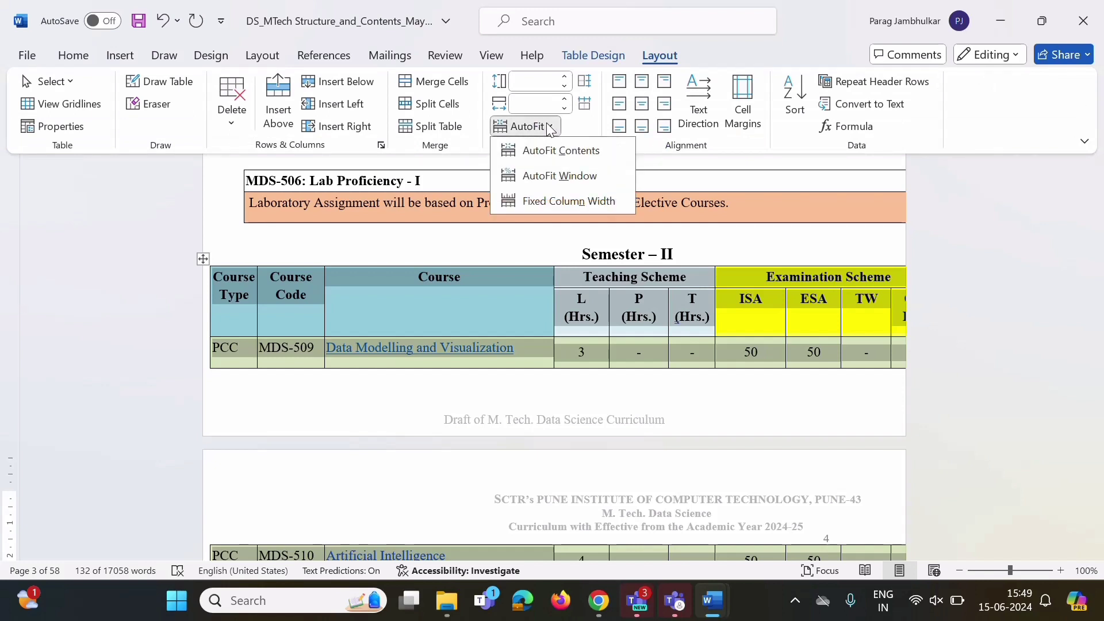
{"action": "left_click", "coordinate": [567, 178]}
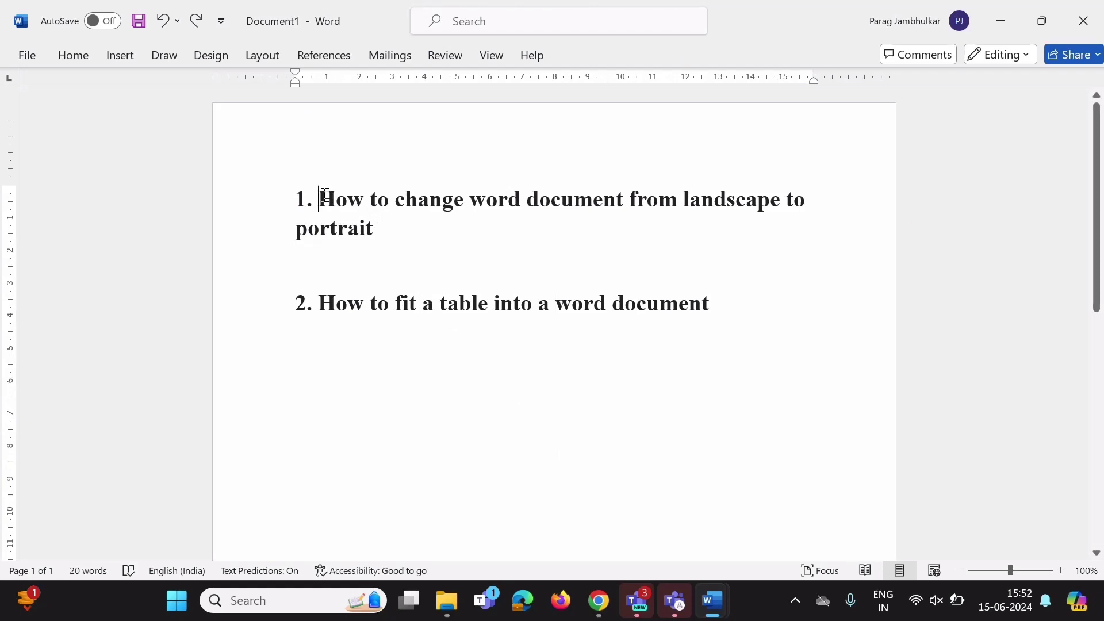
Highlight the first numbered heading in Document1, about changing page orientation.
{"action": "left_click_drag", "start_coordinate": [320, 197], "coordinate": [699, 299]}
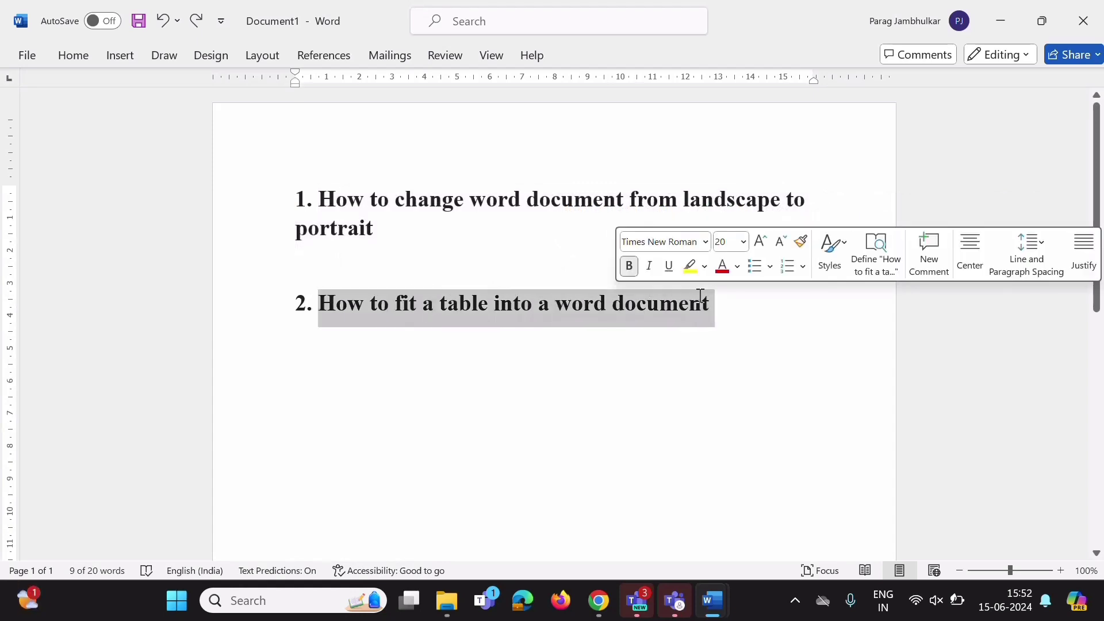